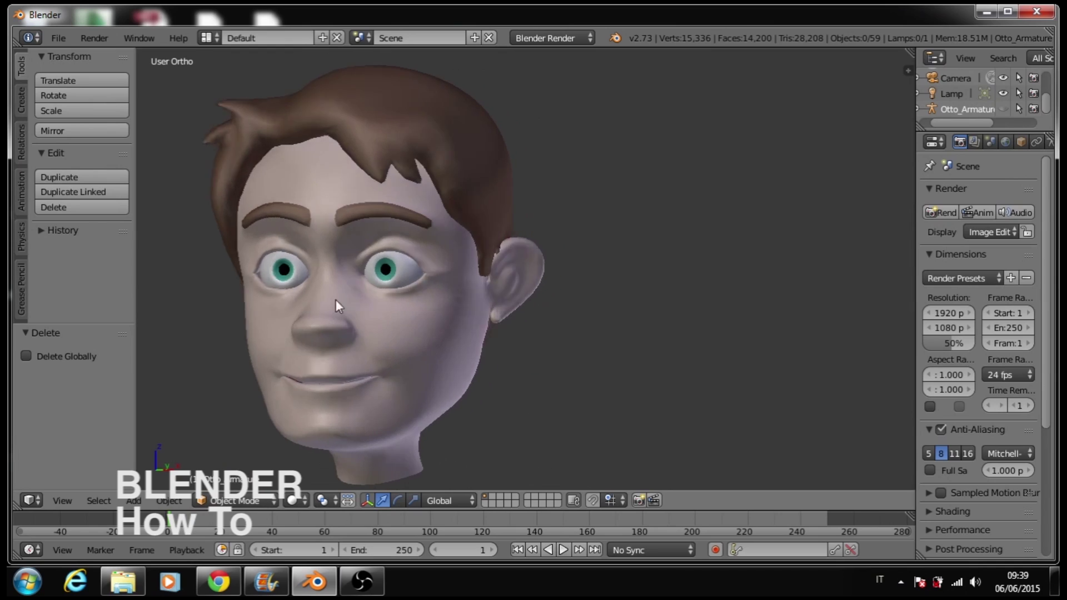
# Orbit the Otto head model to a three-quarter view in the 3D viewport.
pyautogui.moveTo(338, 301)
pyautogui.mouseDown(button='middle')
pyautogui.moveTo(277, 300)
pyautogui.moveTo(509, 299)
pyautogui.mouseUp(button='middle')
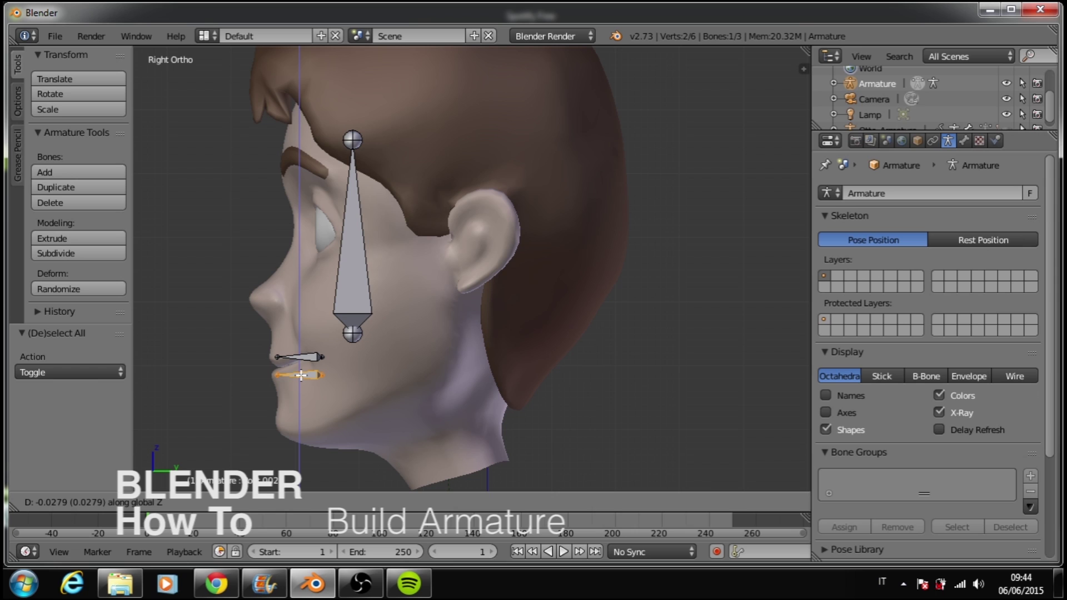
# Duplicate the mouth bone and give it an Inverse Kinematics constraint targeting Armature.
pyautogui.hotkey('shift', 'd')
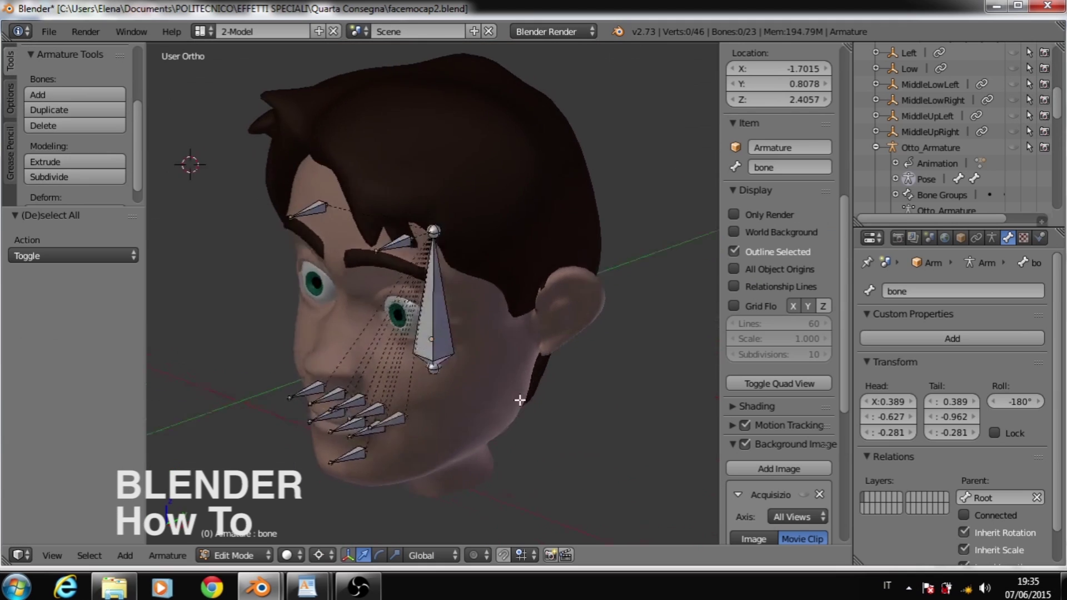
pyautogui.moveTo(520, 401); pyautogui.dragTo(393, 429, button='middle')
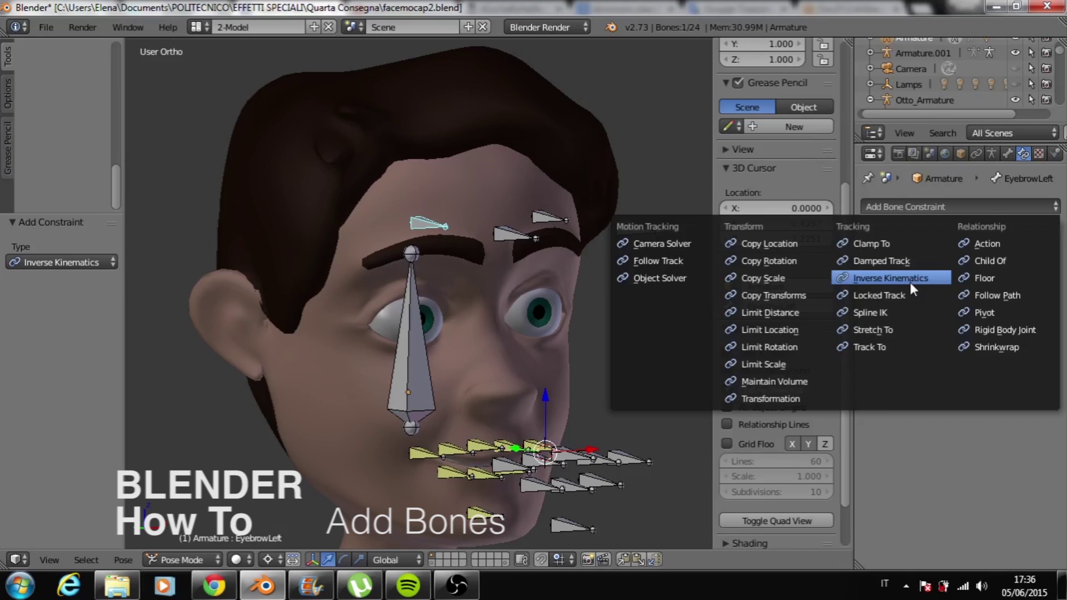
pyautogui.click(910, 283)
pyautogui.click(973, 264)
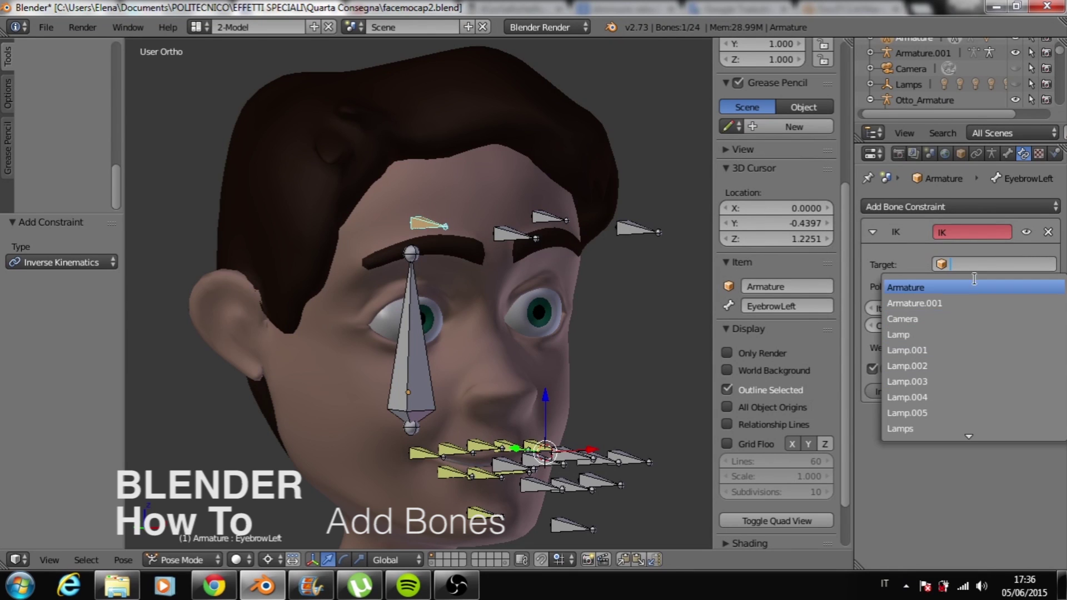
pyautogui.click(927, 289)
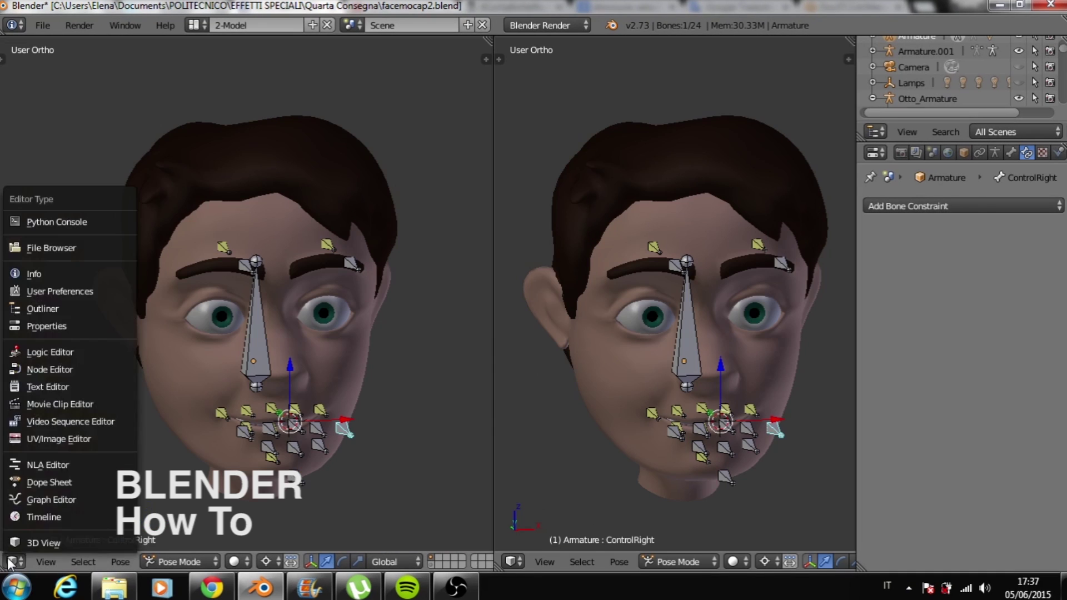
# Switch the left area to the Movie Clip Editor and place a tracking marker on the mouth.
pyautogui.click(62, 405)
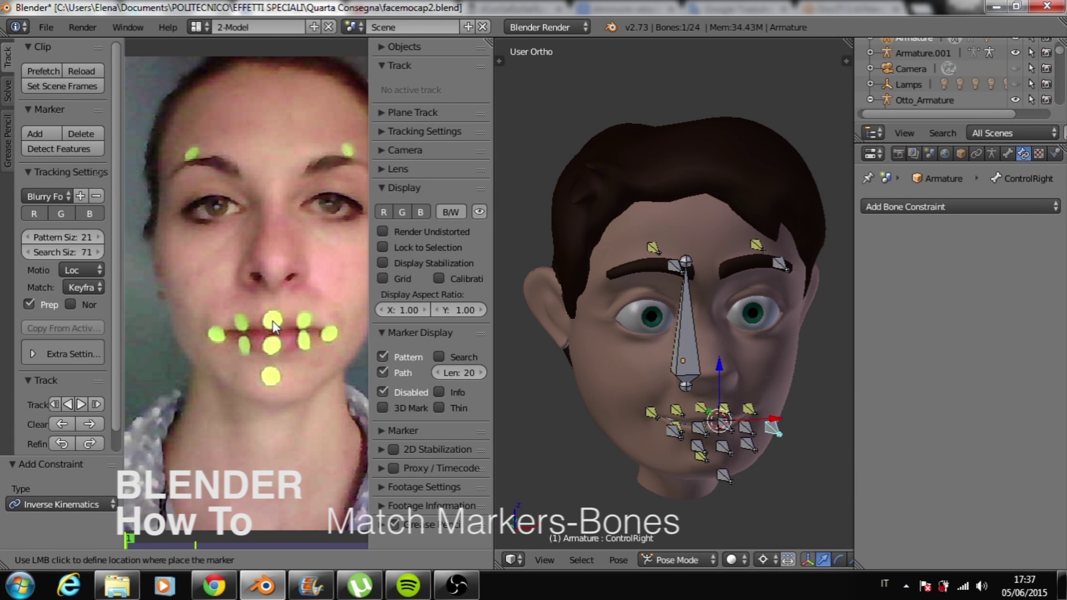
pyautogui.click(273, 325)
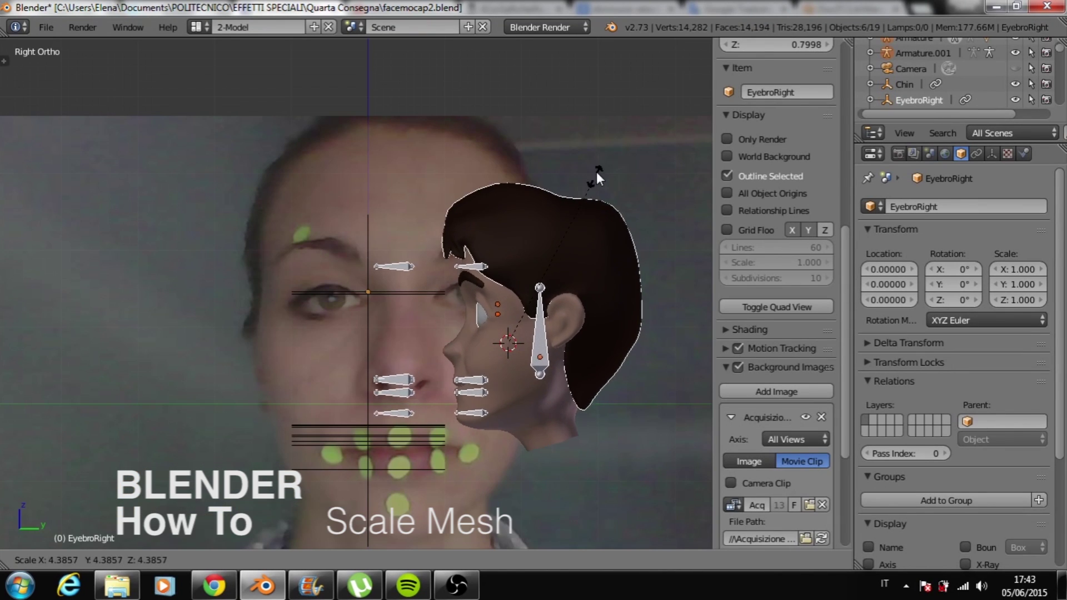
# Confirm the head's larger scale and reposition it to match the background footage.
pyautogui.click(615, 136)
pyautogui.press('g')
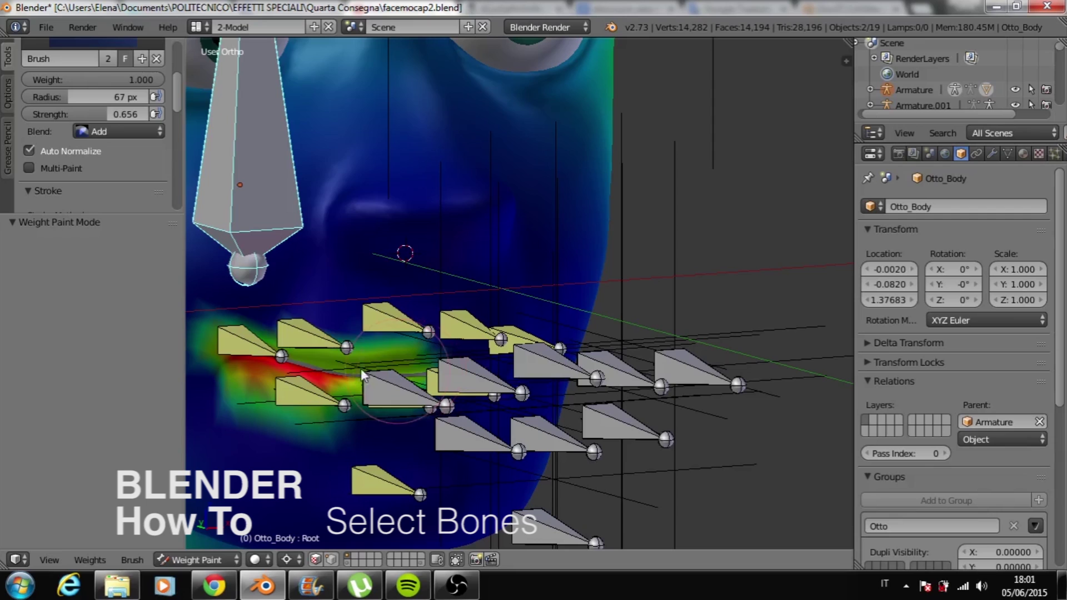
pyautogui.moveTo(479, 351); pyautogui.dragTo(391, 360, button='middle')
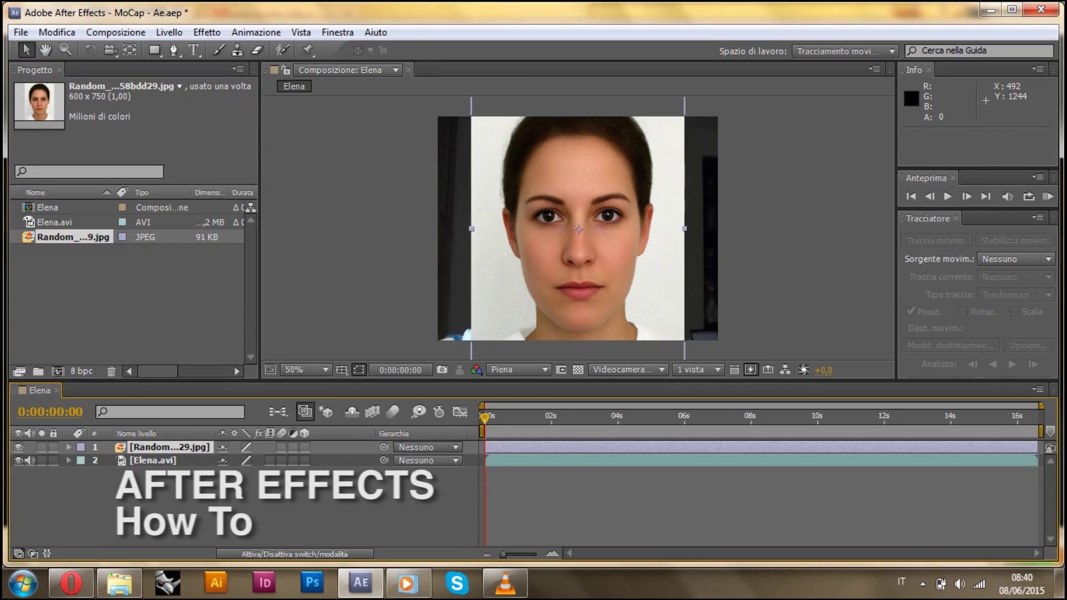
# Lower the face photo layer's Opacity so it sits semi-transparent over the video.
pyautogui.click(69, 447)
pyautogui.click(82, 461)
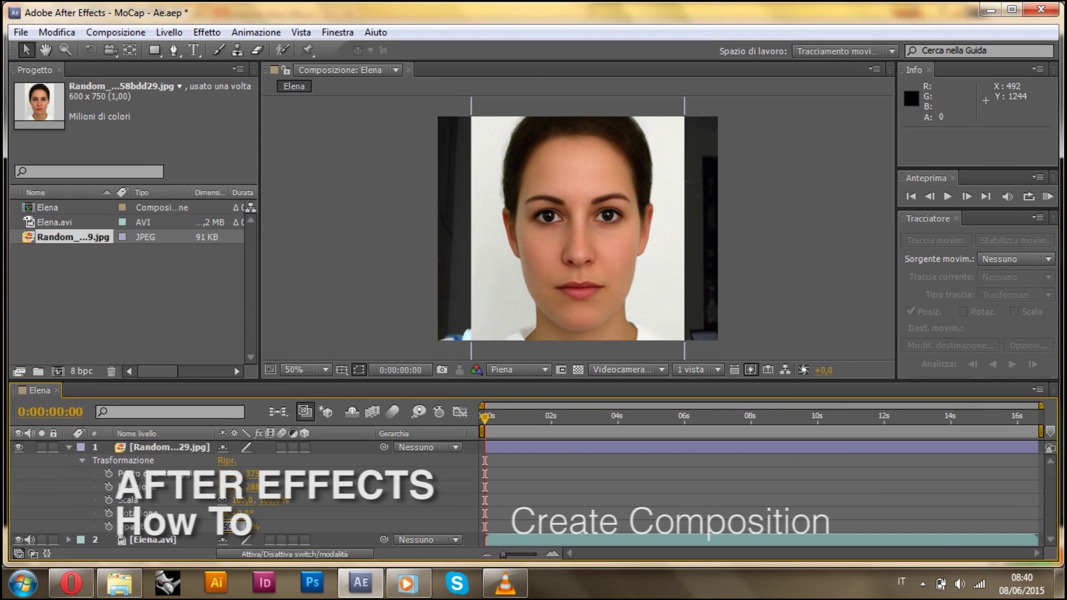
pyautogui.moveTo(242, 526); pyautogui.dragTo(221, 526)
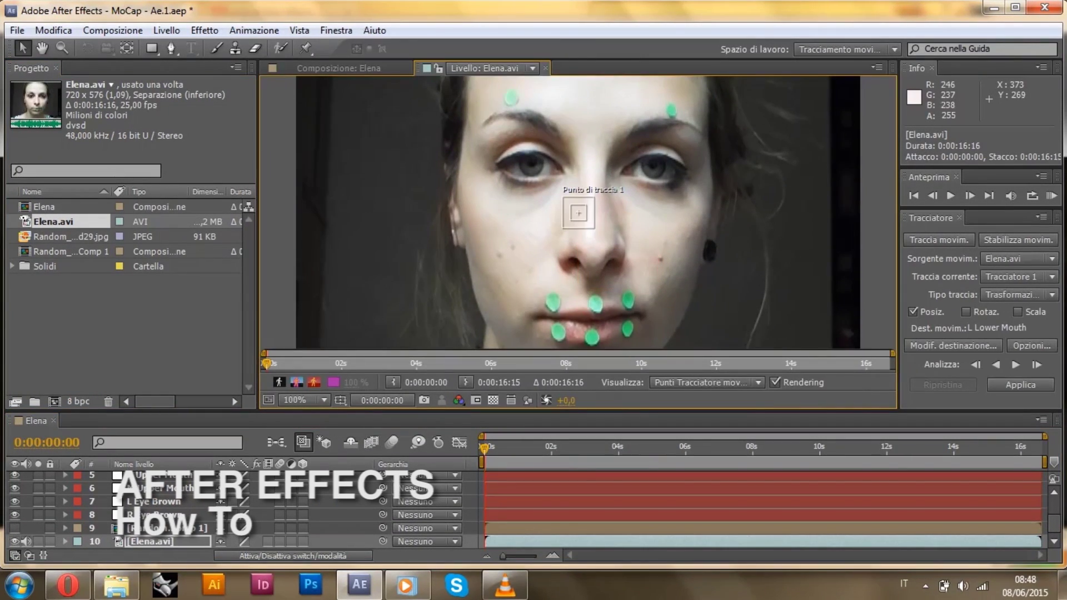
# Place Track Point 1 on the eyebrow marker and analyze it forward through the clip.
pyautogui.moveTo(578, 213); pyautogui.dragTo(503, 109)
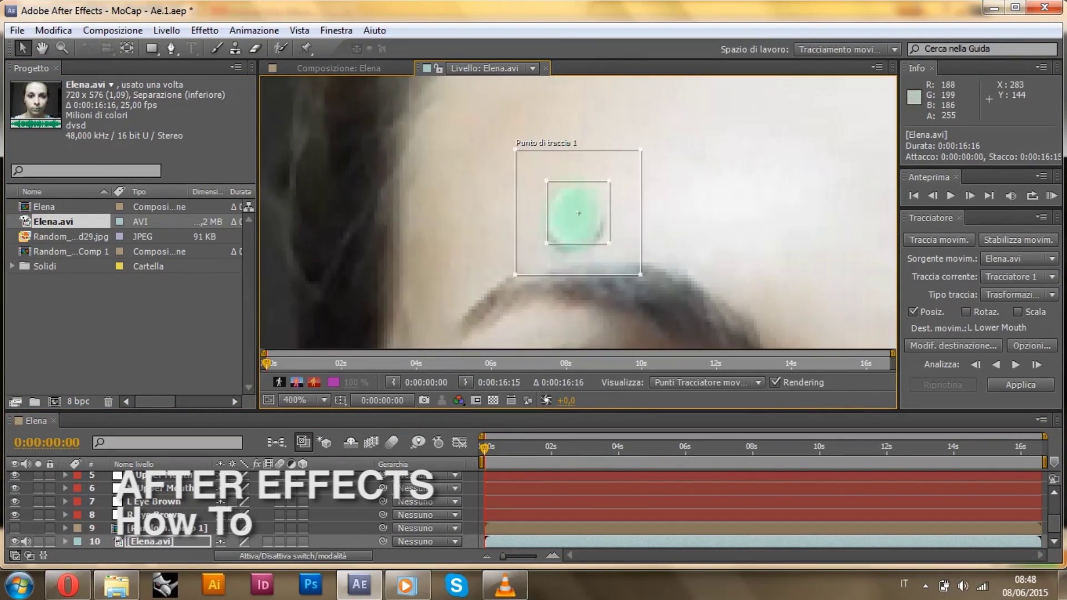
pyautogui.click(1016, 364)
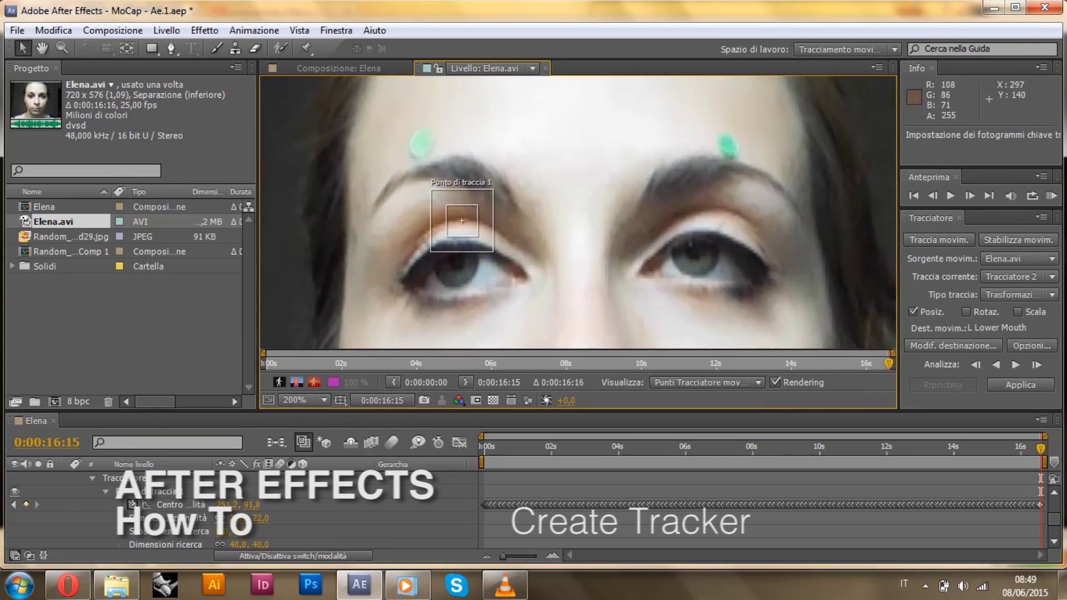
# Position track points on the eyebrow and mouth markers and analyze each forward.
pyautogui.moveTo(577, 213); pyautogui.dragTo(580, 213)
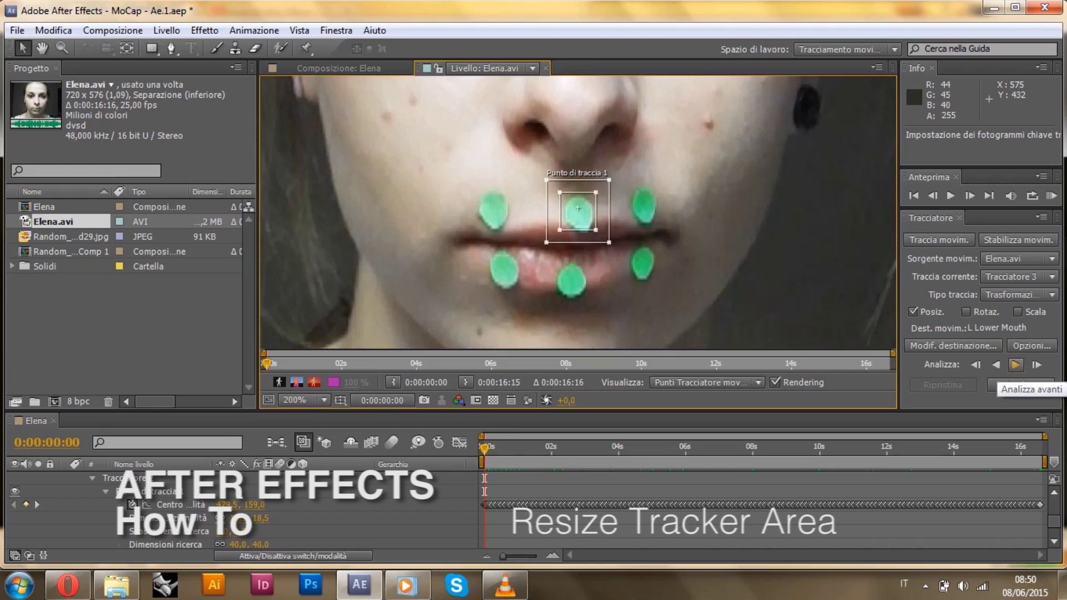
pyautogui.click(1016, 364)
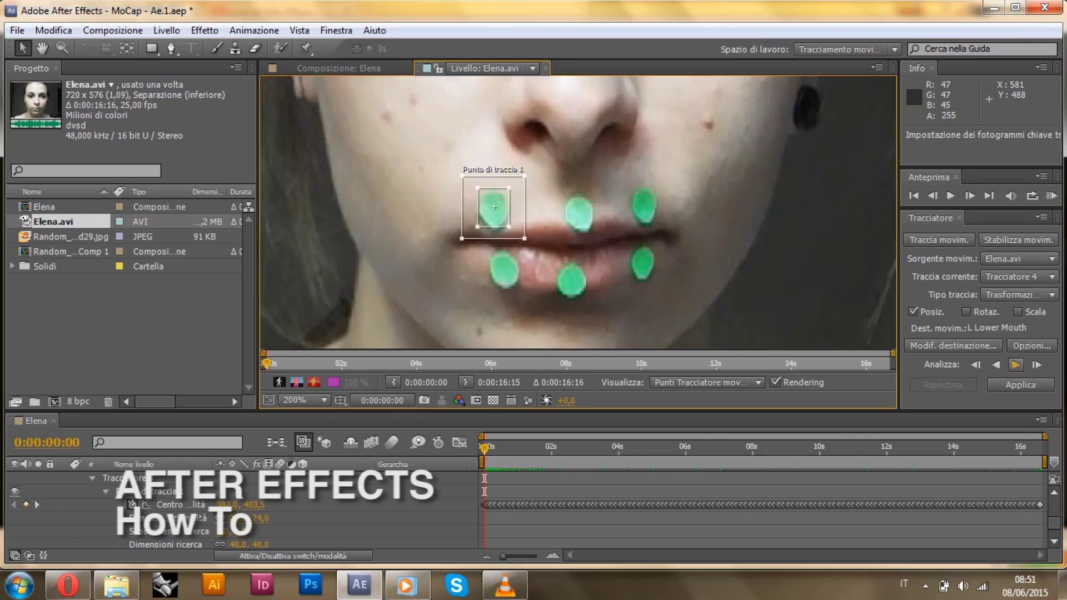
pyautogui.click(1016, 365)
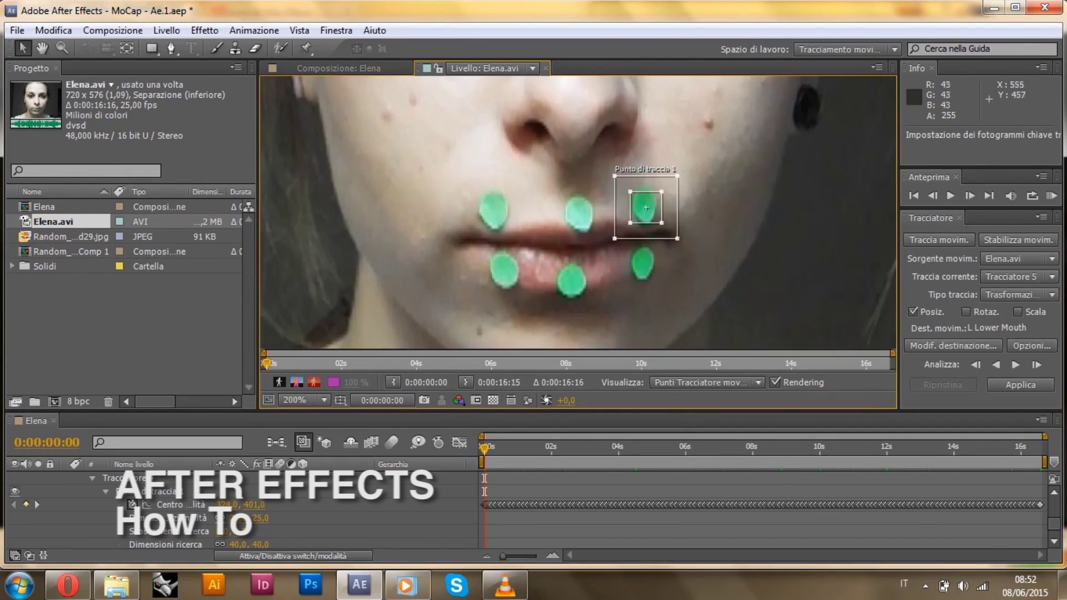
# Retarget trackers to the upper mouth and M Lower Mouth layers and apply the motion.
pyautogui.click(952, 345)
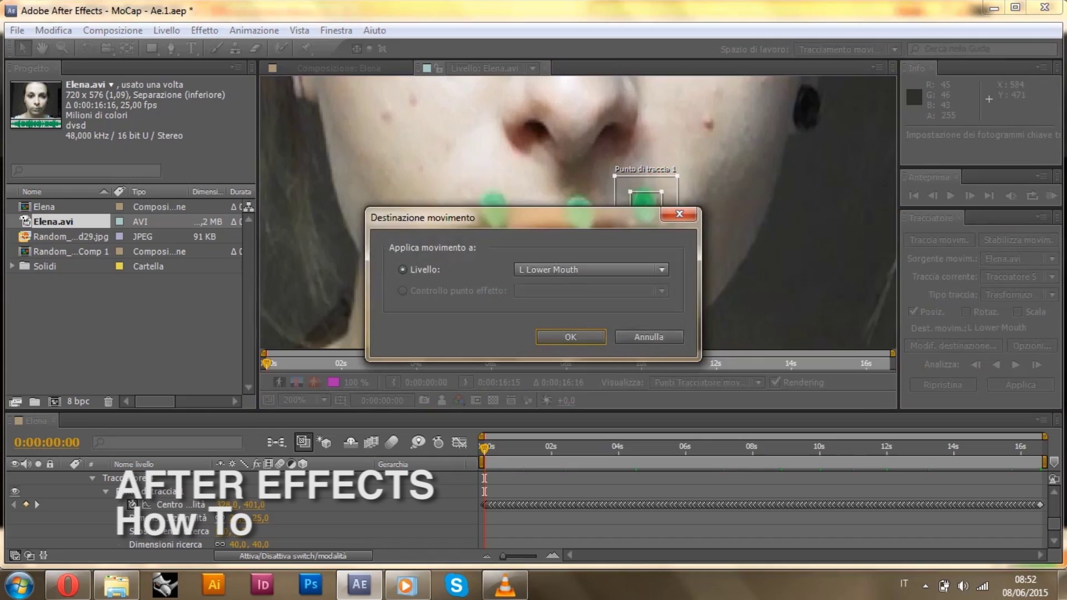
pyautogui.click(573, 335)
pyautogui.click(1017, 364)
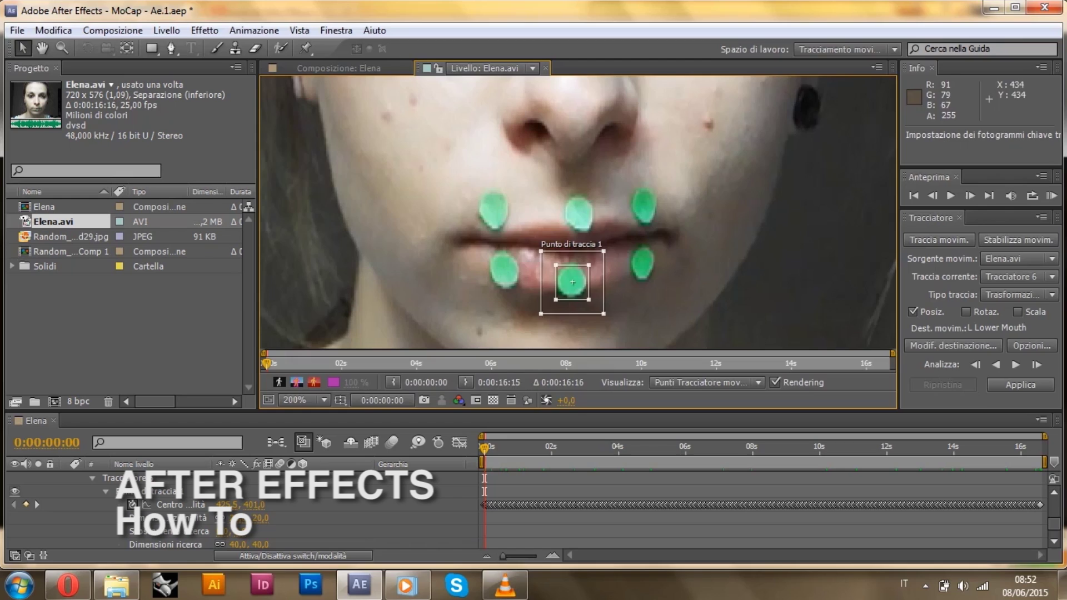
pyautogui.click(953, 345)
pyautogui.click(520, 267)
pyautogui.click(572, 312)
pyautogui.click(612, 337)
pyautogui.click(309, 400)
pyautogui.click(326, 119)
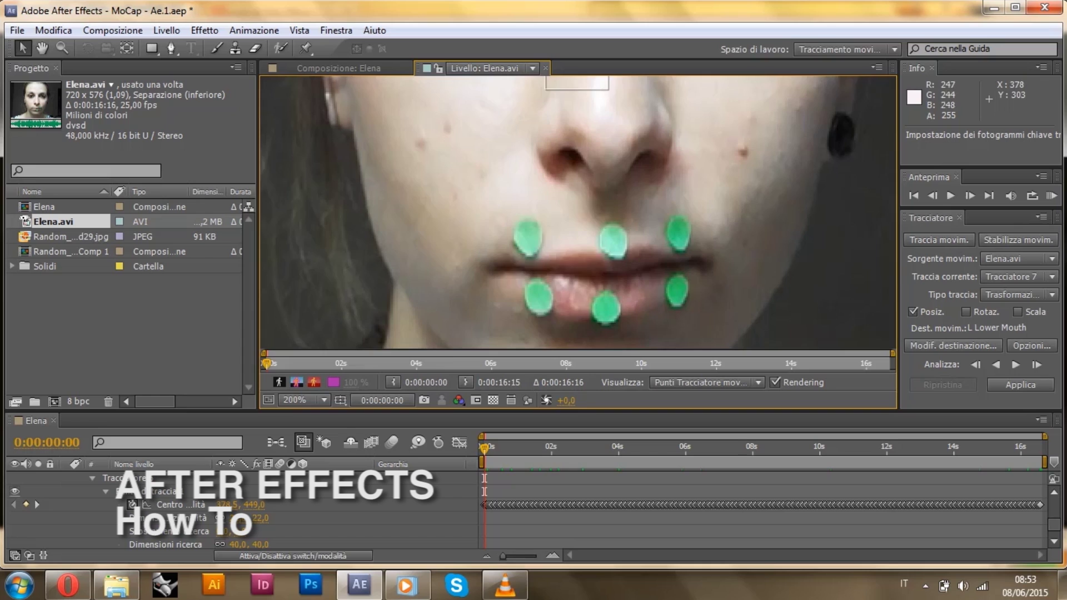
# Set R Lower Mouth as the next tracker's target and analyze its marker forward.
pyautogui.click(953, 346)
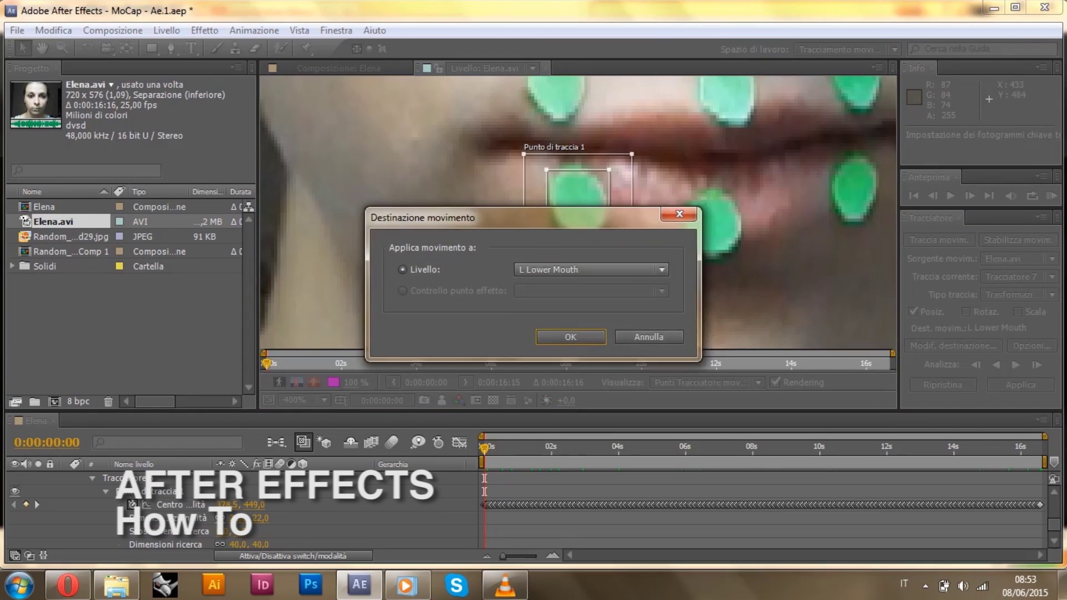
pyautogui.click(572, 336)
pyautogui.click(309, 400)
pyautogui.click(325, 119)
pyautogui.click(1016, 364)
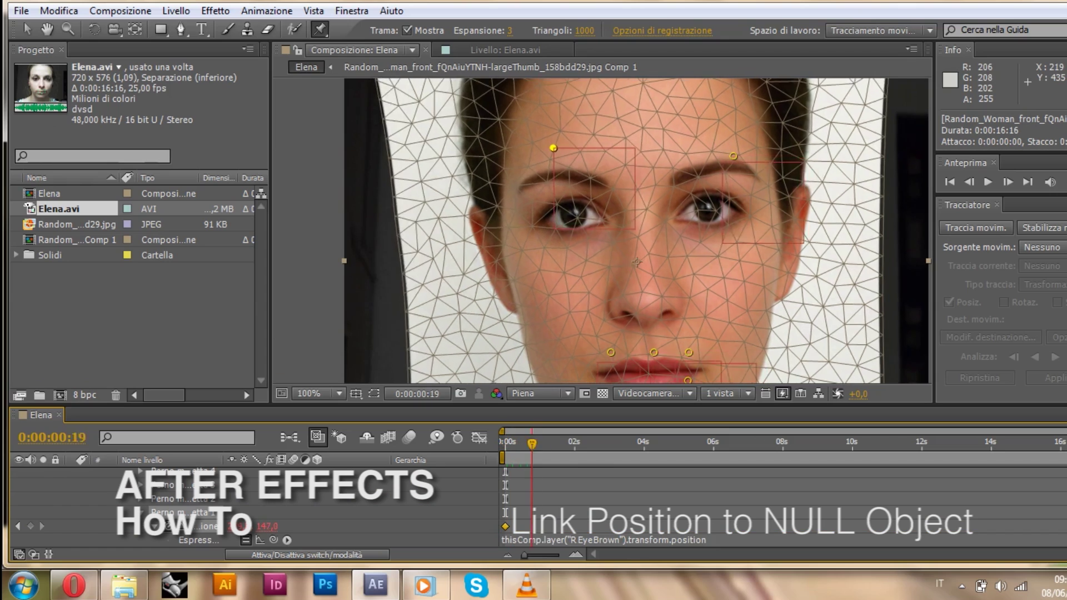
# Add a position expression linking a puppet pin to its tracked layer and preview the warped face.
pyautogui.press('space')
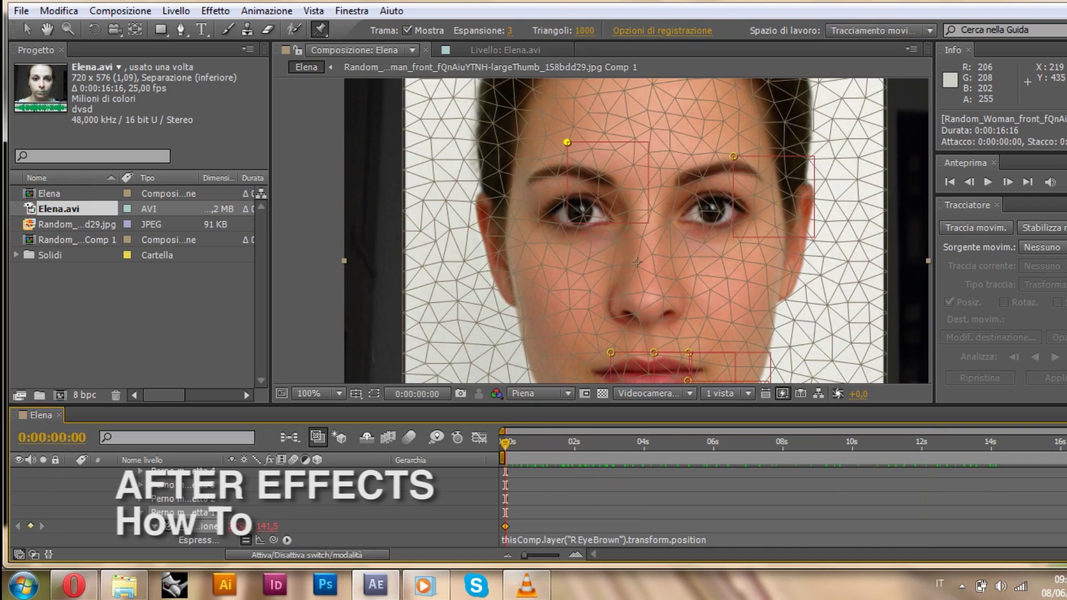
pyautogui.hotkey('alt', 'shift', '=')
pyautogui.press('KP_Enter')
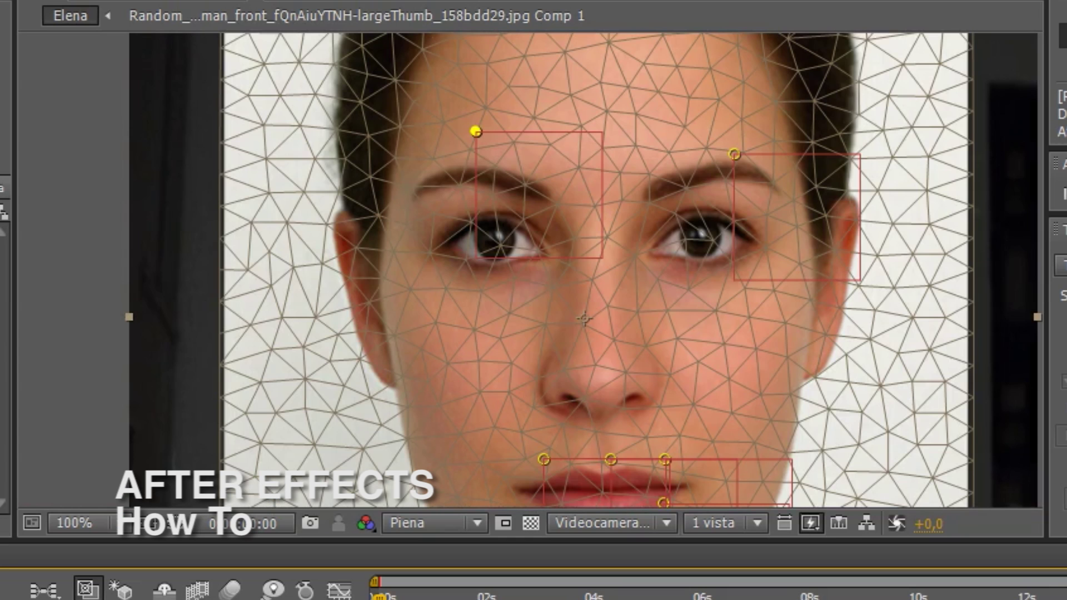
pyautogui.press('space')
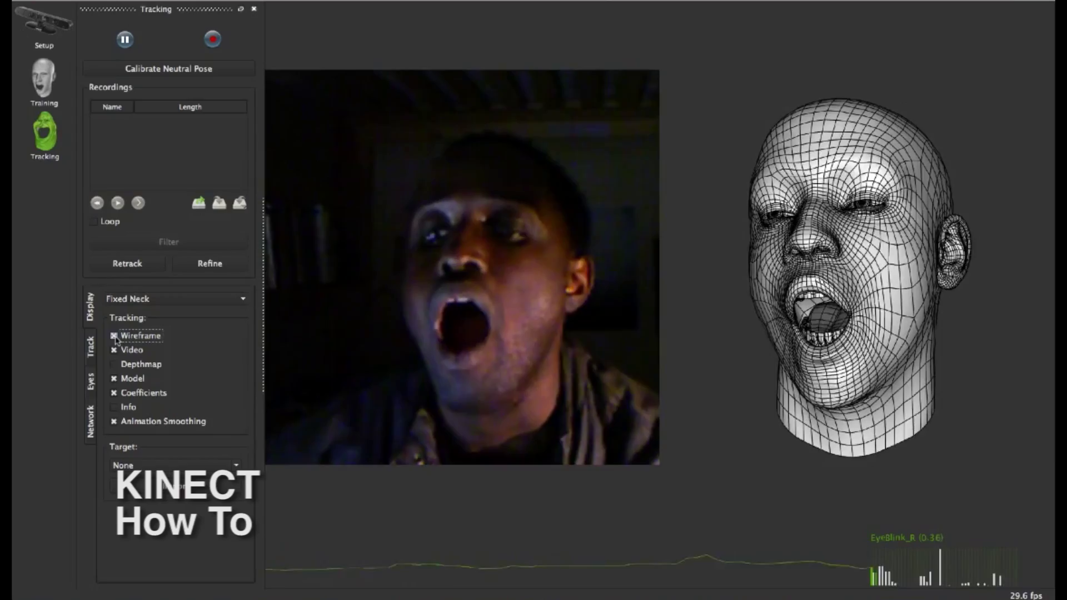
# Switch Faceshift views and change the avatar Target from slimer to pug.
pyautogui.click(44, 79)
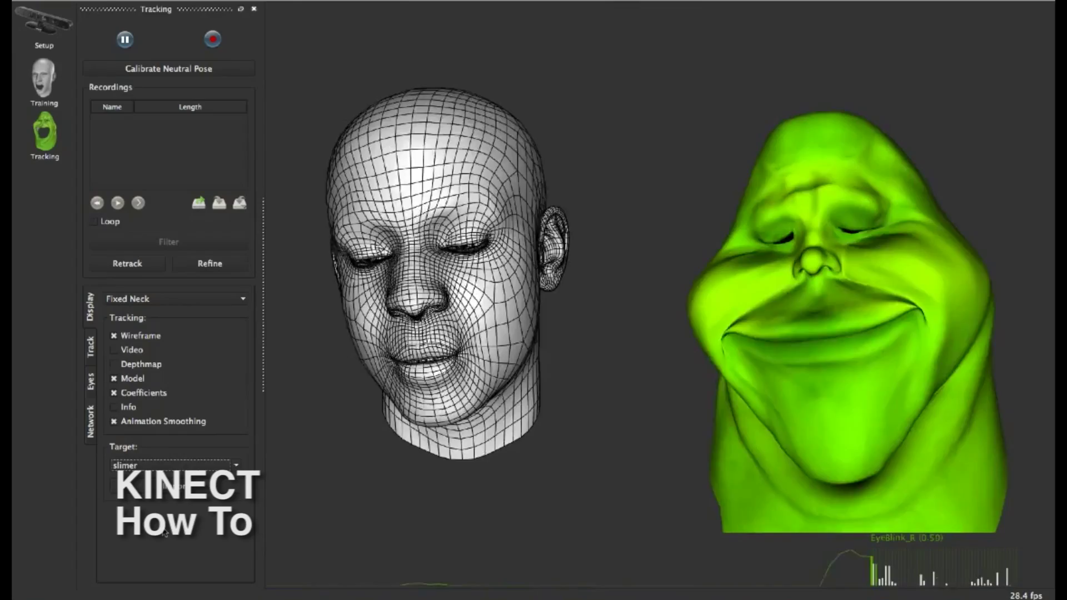
pyautogui.press('Down')
pyautogui.press('Down')
pyautogui.press('Down')
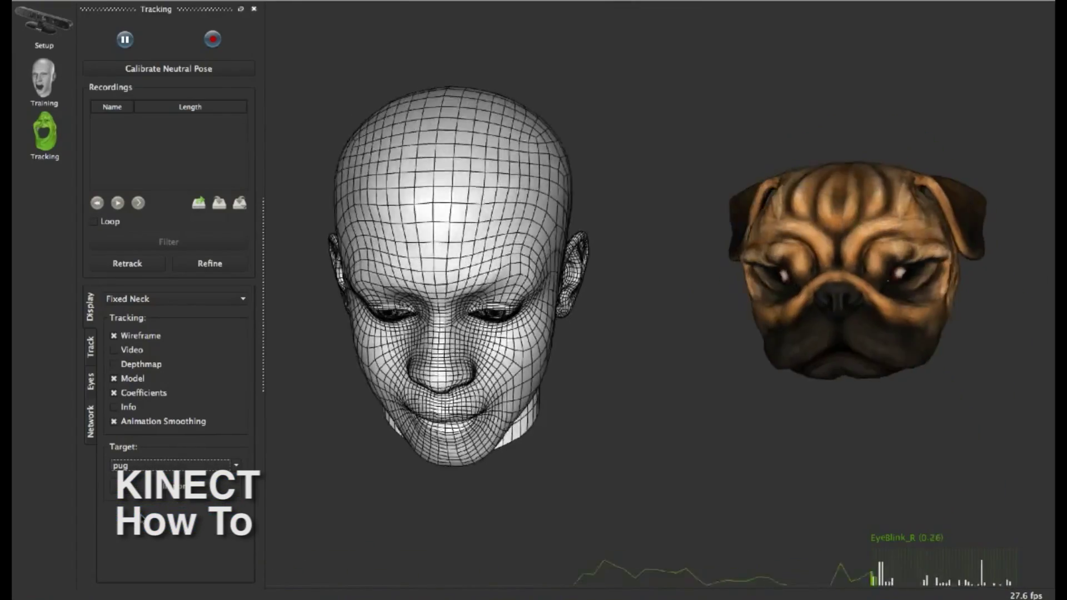